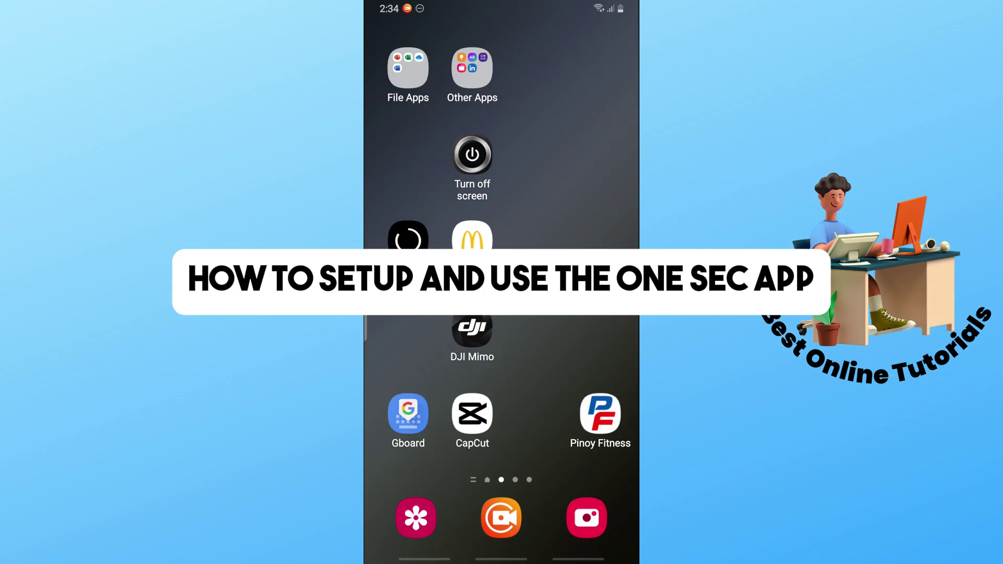
# Swipe to the first home page and open the Google apps folder
pyautogui.moveTo(423, 235); pyautogui.dragTo(595, 235)
pyautogui.click(406, 414)
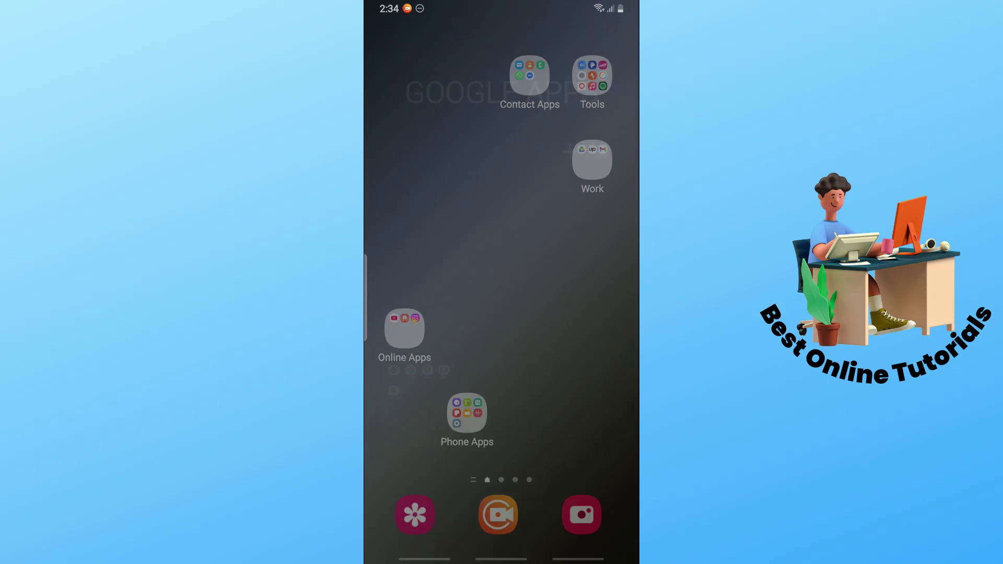
# Search the Play Store for 'one sec' and install the one sec app blocker
pyautogui.click(414, 294)
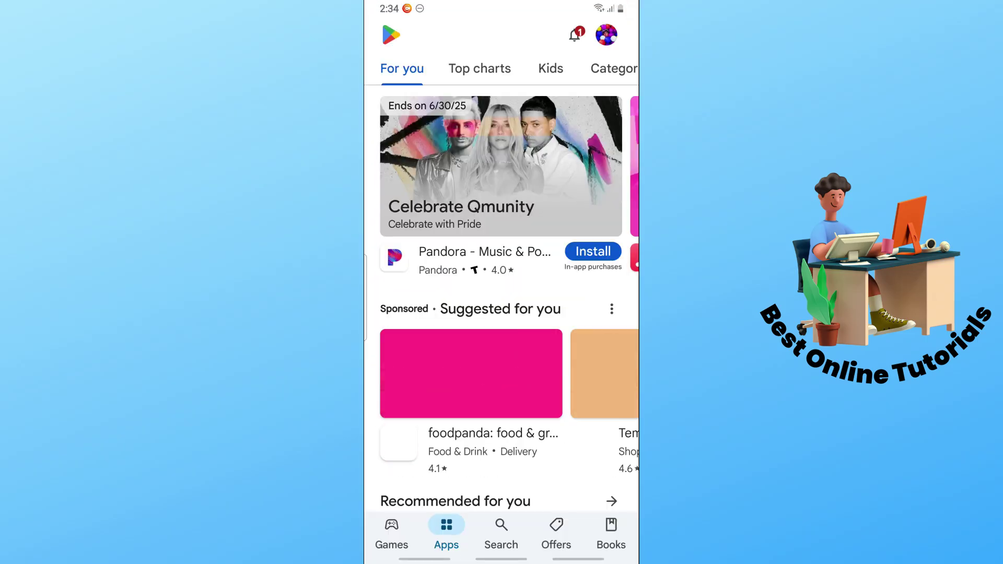
pyautogui.click(501, 533)
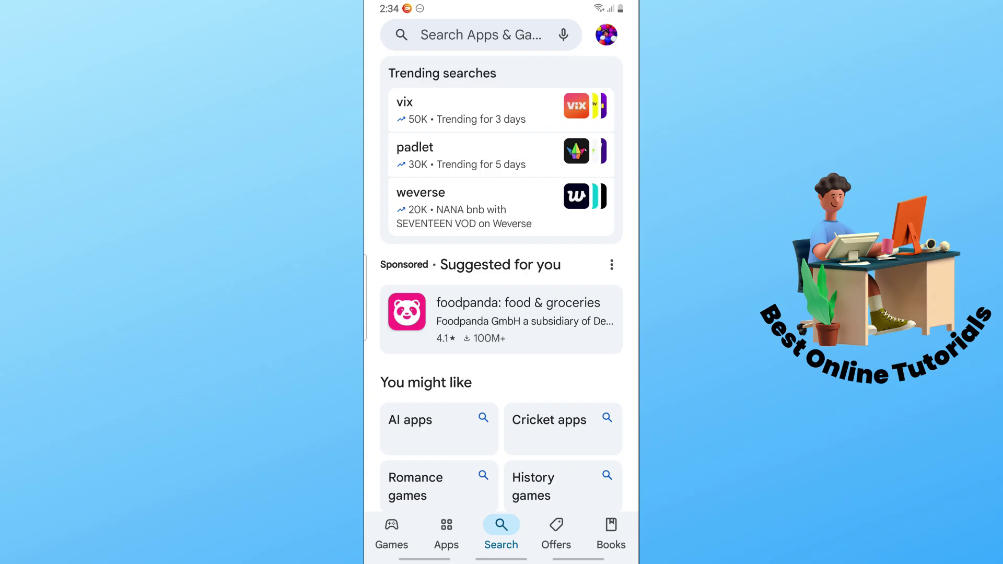
pyautogui.click(481, 34)
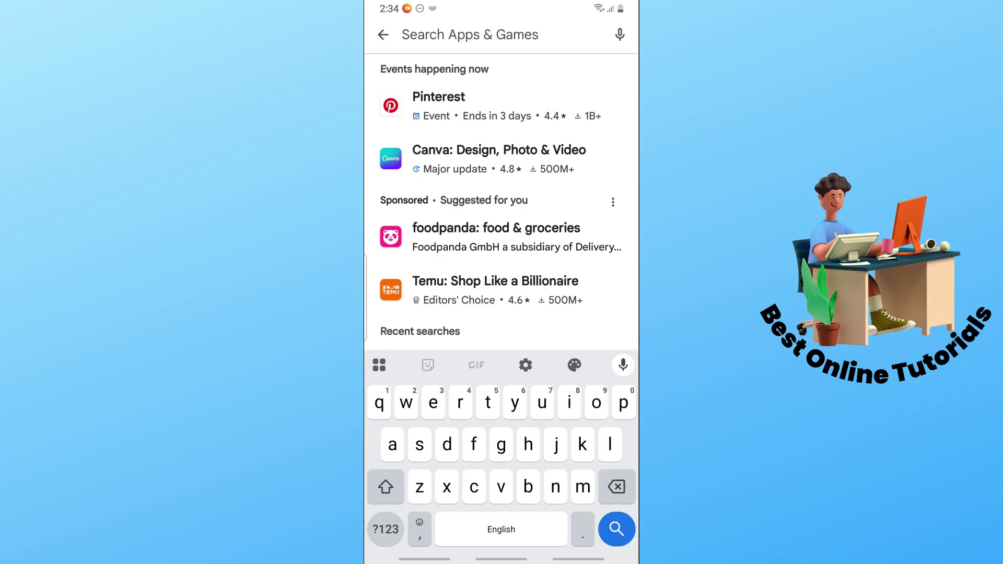
pyautogui.write('one sec')
pyautogui.press('Return')
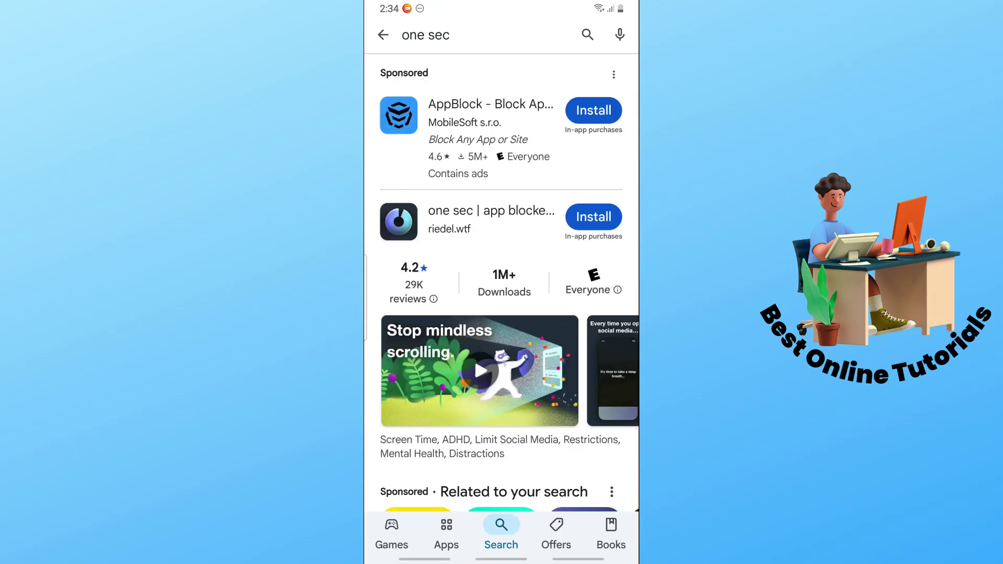
pyautogui.click(492, 211)
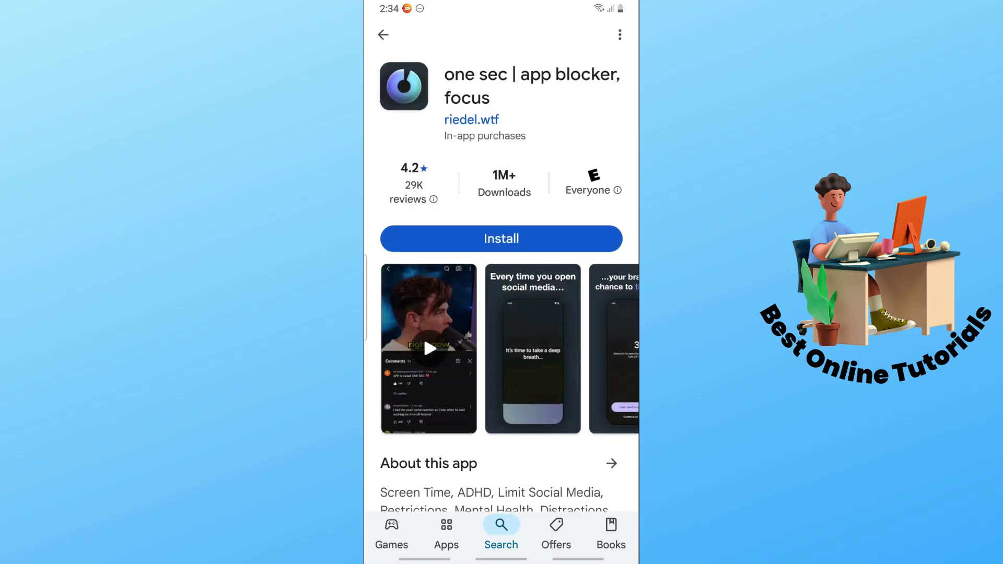
pyautogui.click(502, 237)
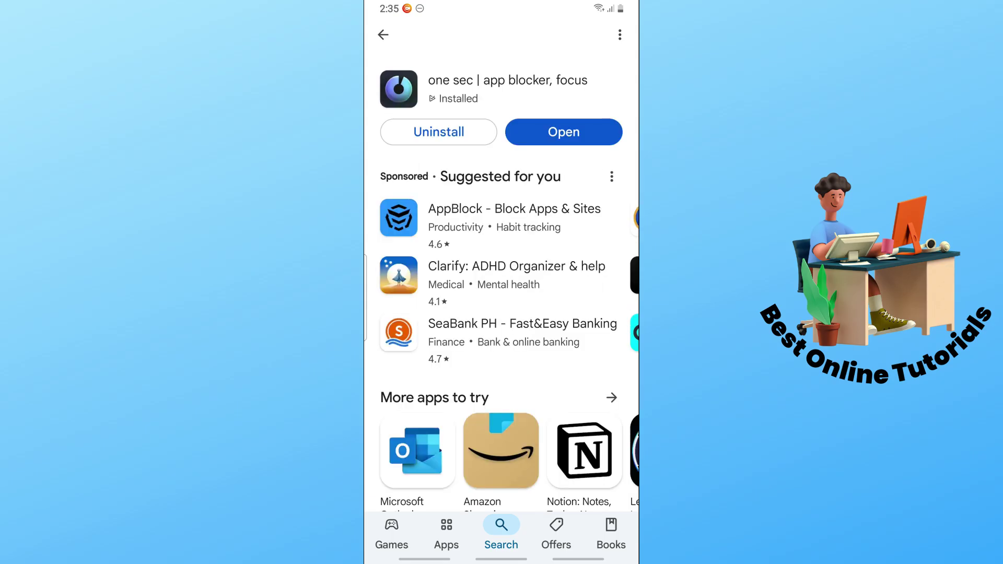
# Launch one sec, choose Select apps, and accept enabling its accessibility service
pyautogui.click(564, 132)
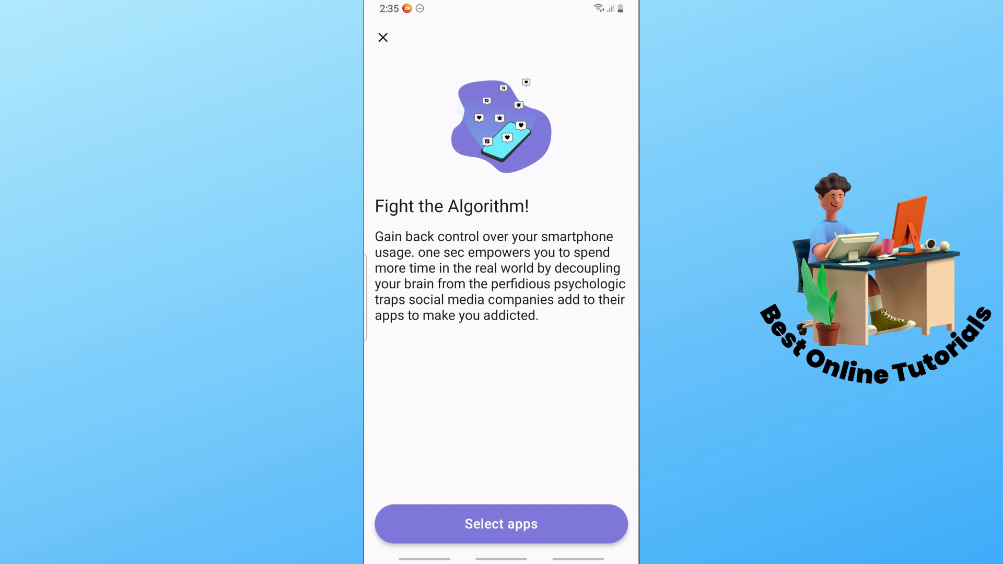
pyautogui.click(501, 524)
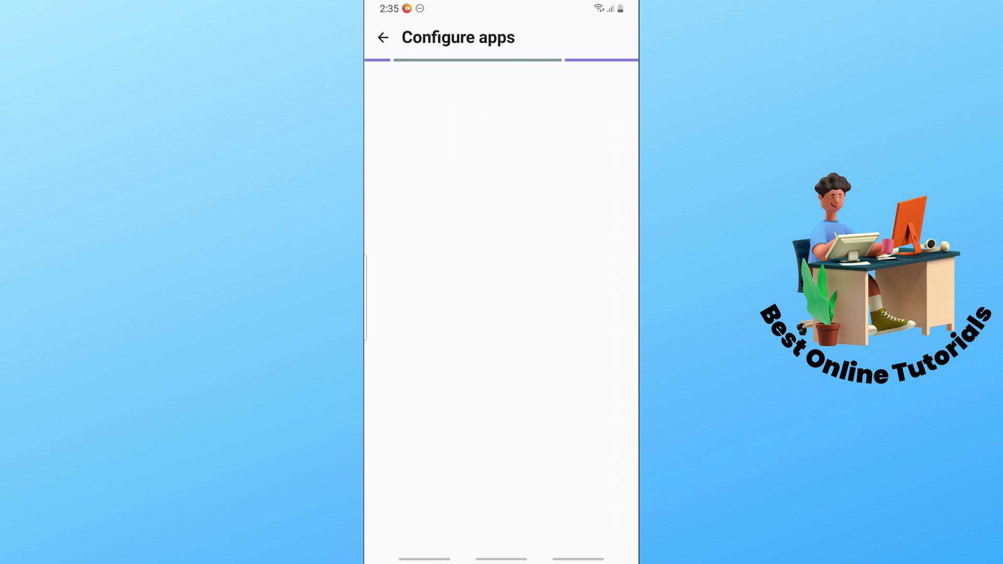
pyautogui.click(501, 513)
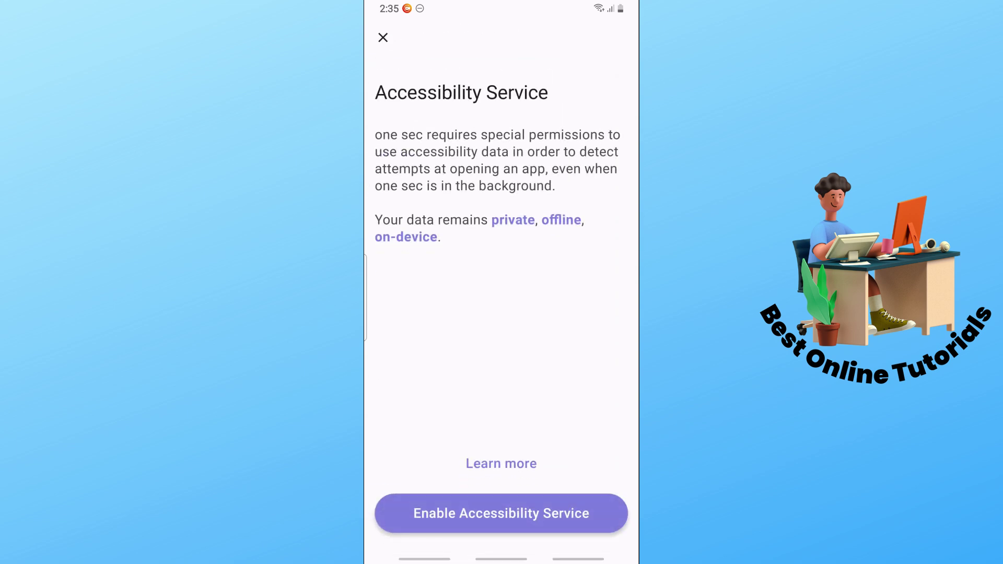
pyautogui.click(501, 514)
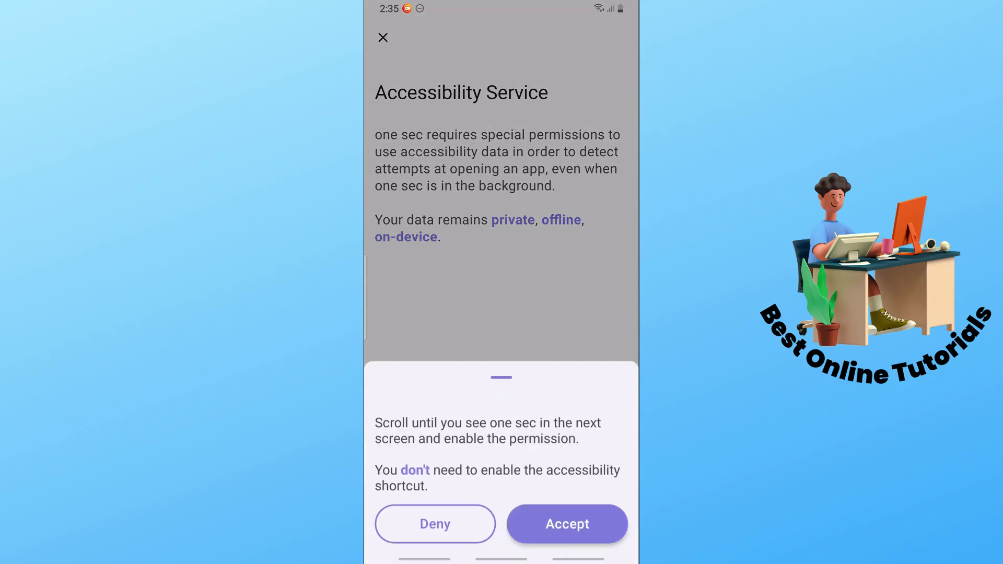
pyautogui.click(567, 524)
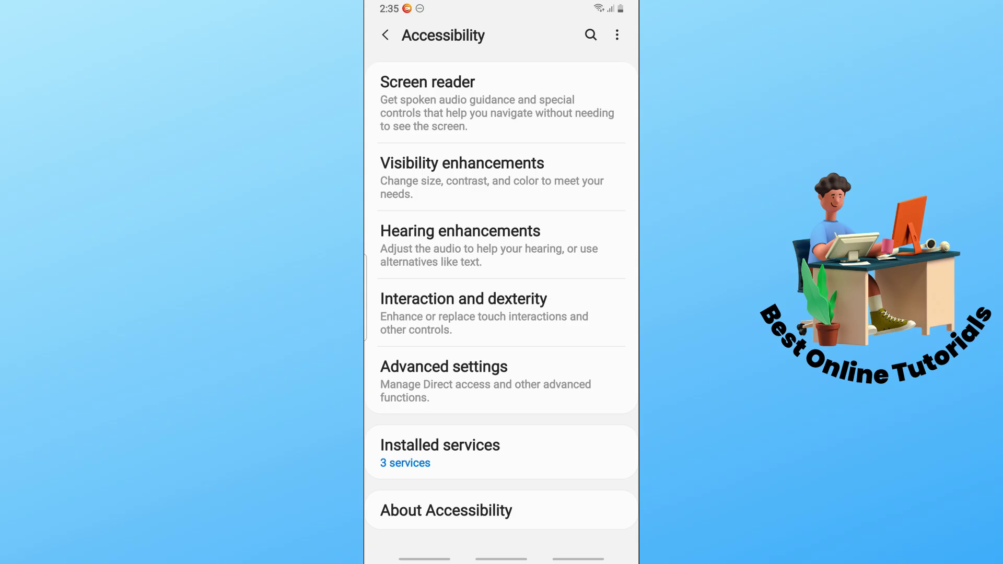
# Turn on one sec's accessibility service under Installed services and allow full control
pyautogui.click(440, 453)
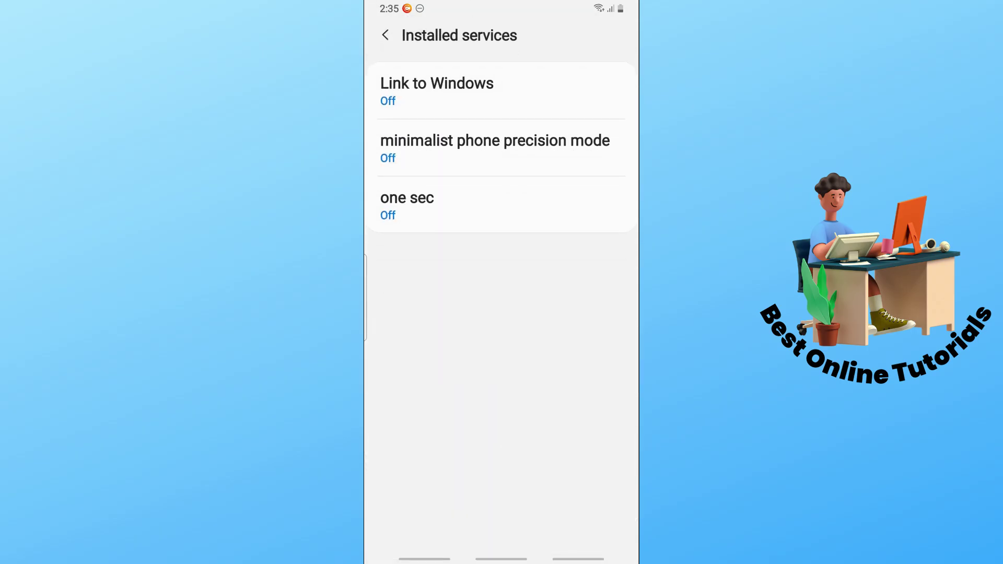
pyautogui.click(439, 206)
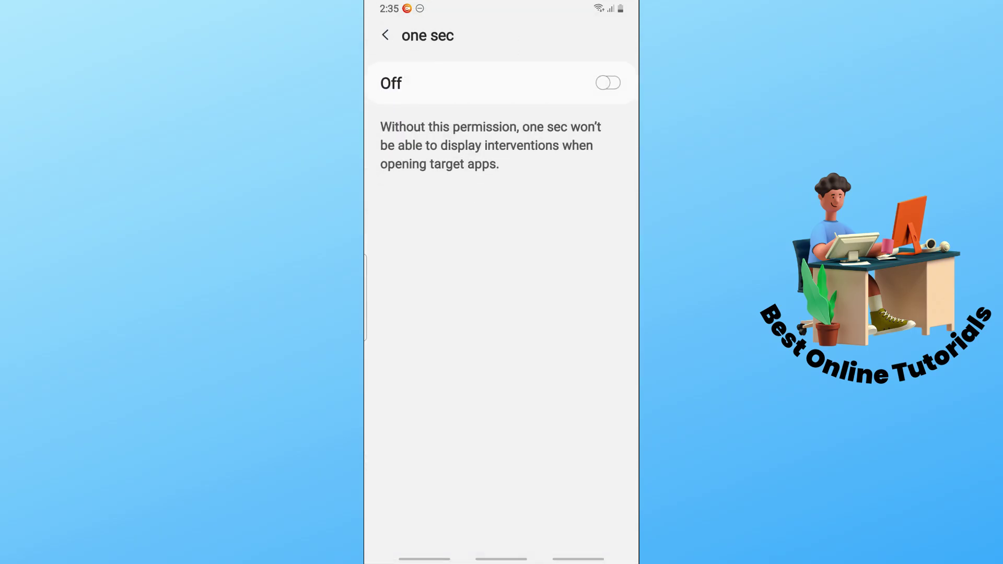
pyautogui.click(607, 83)
pyautogui.click(561, 518)
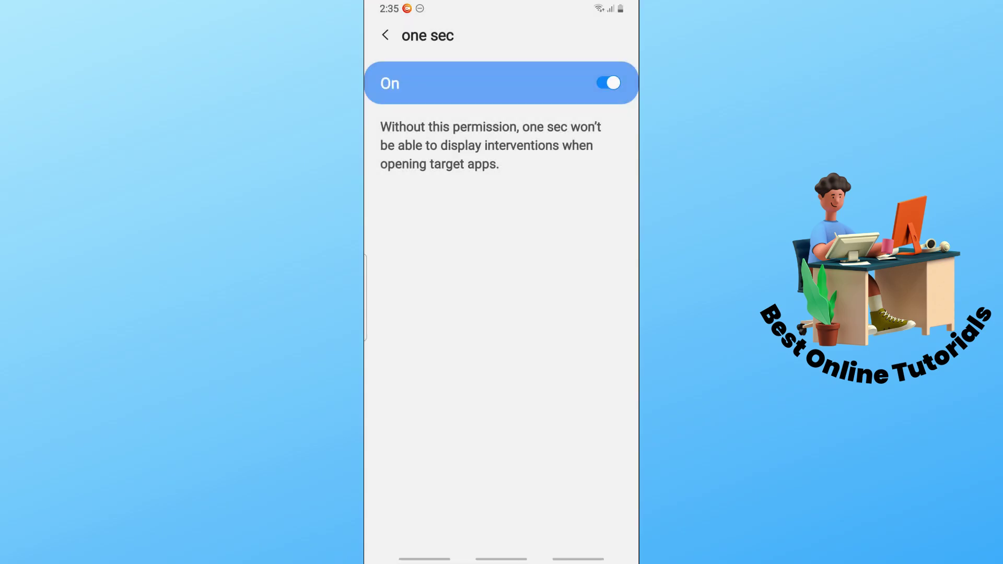
# Allow one sec usage tracking and permission to appear on top
pyautogui.click(501, 514)
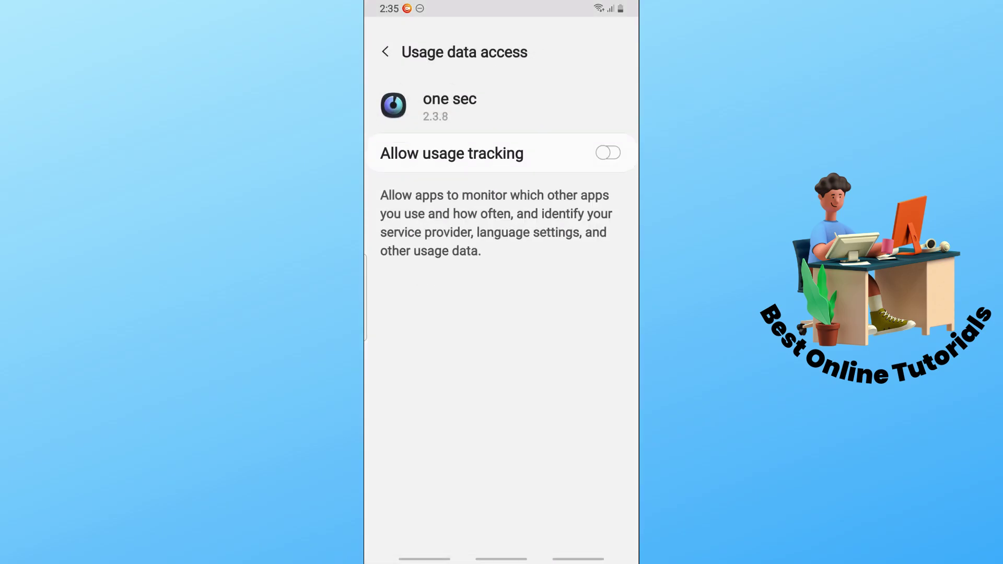
pyautogui.click(608, 136)
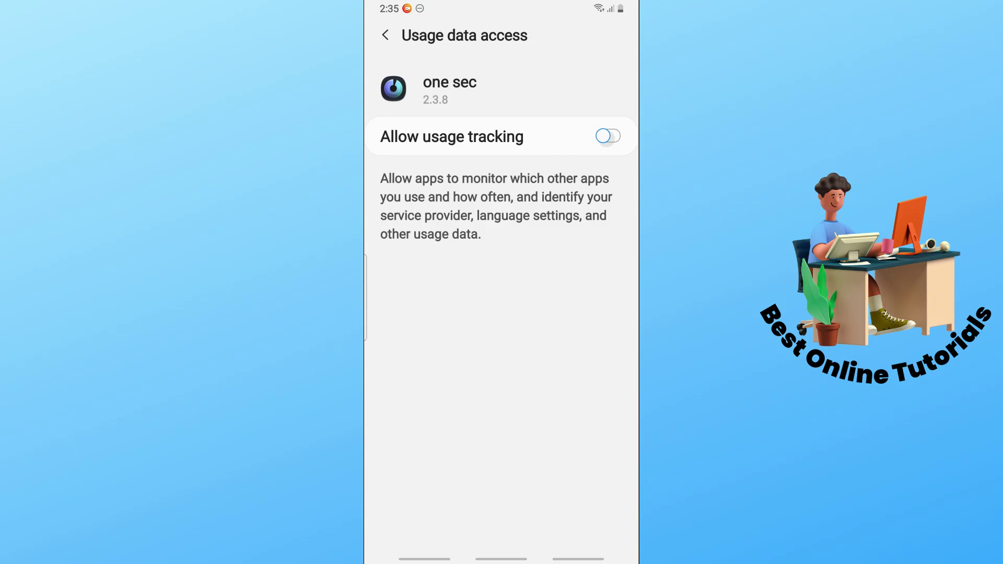
pyautogui.click(502, 514)
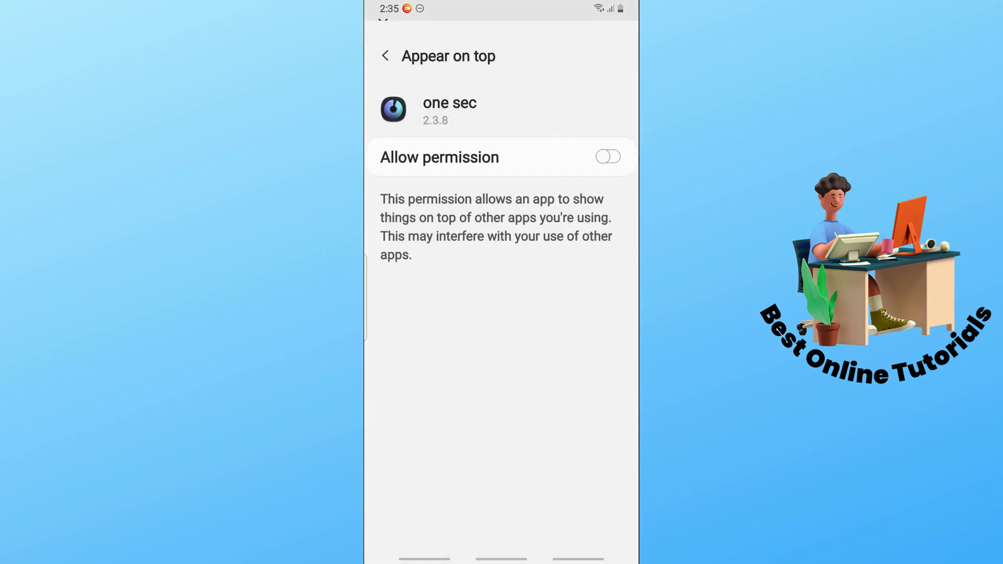
pyautogui.click(607, 136)
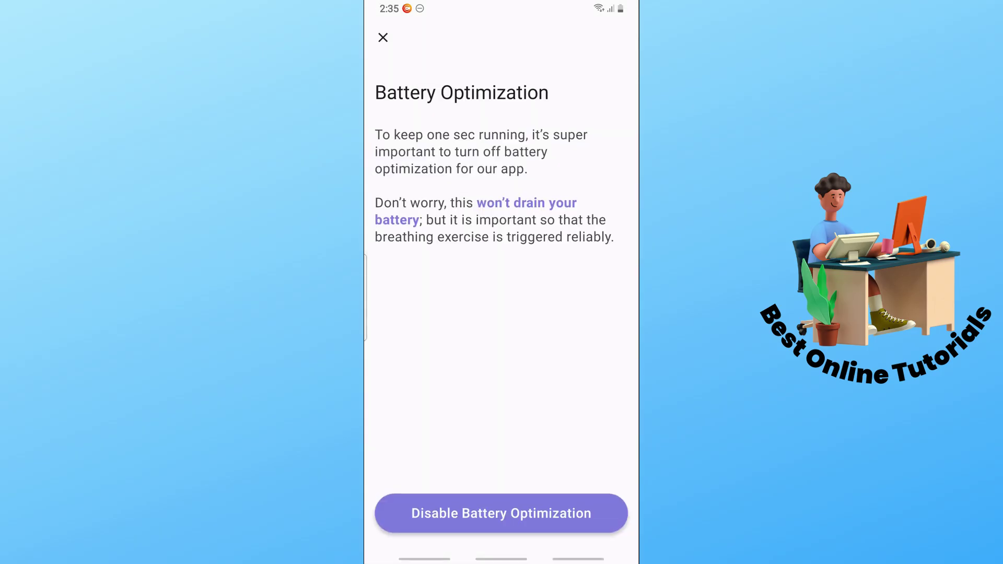
# Exempt one sec from battery optimization and continue to app selection
pyautogui.click(502, 513)
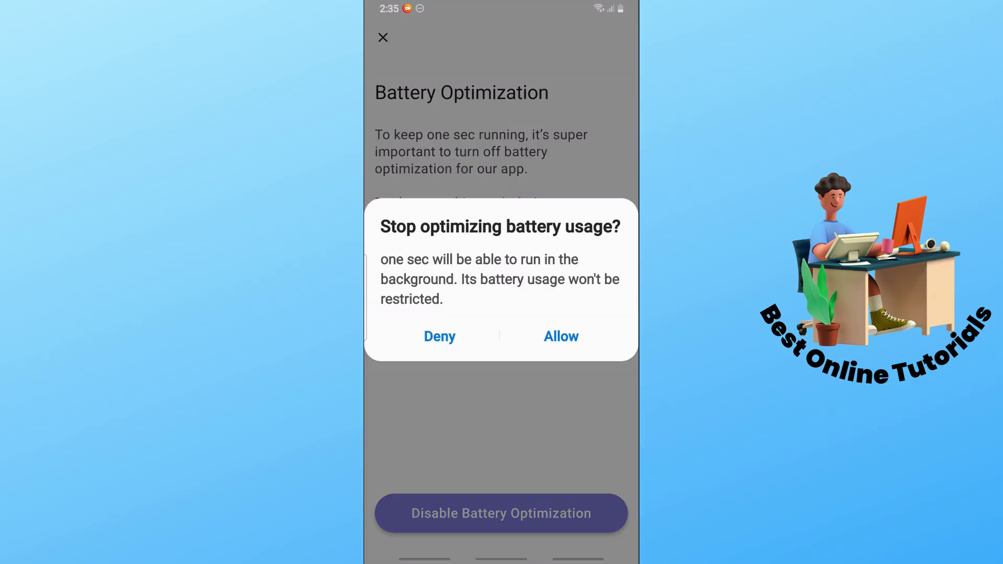
pyautogui.click(562, 336)
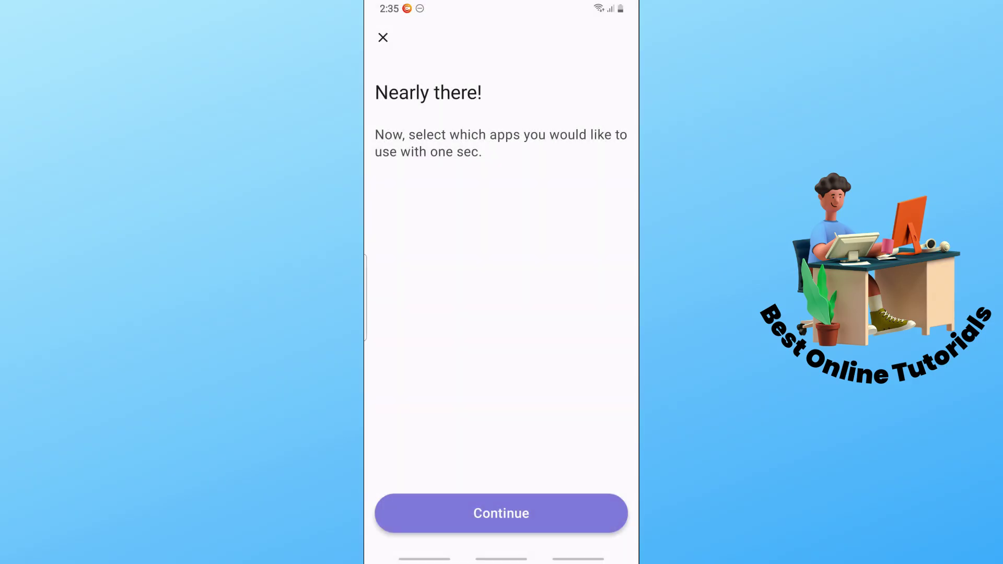
pyautogui.click(503, 514)
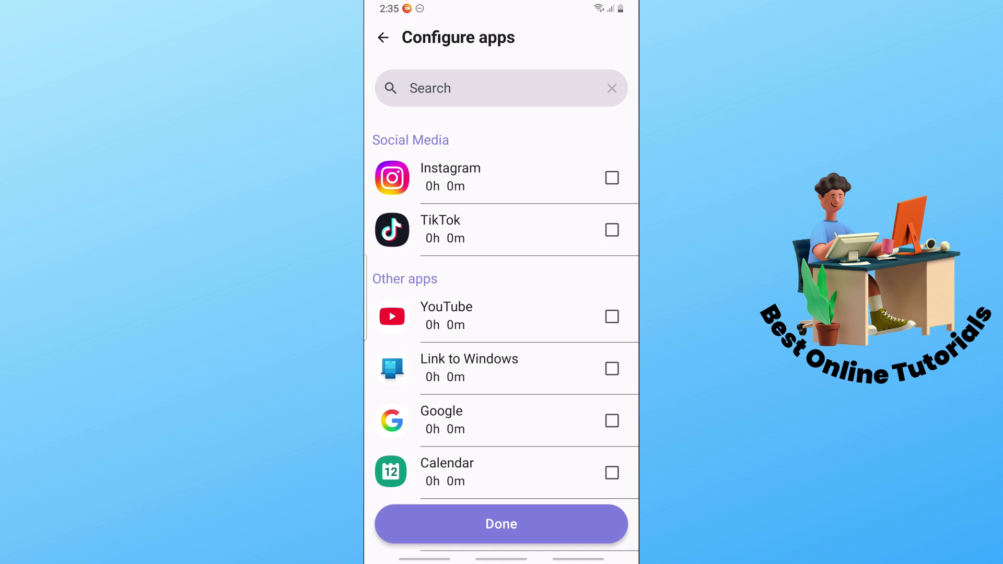
# Mark TikTok as the only limited app, confirm with Done, and view Customize settings
pyautogui.click(612, 230)
pyautogui.click(502, 524)
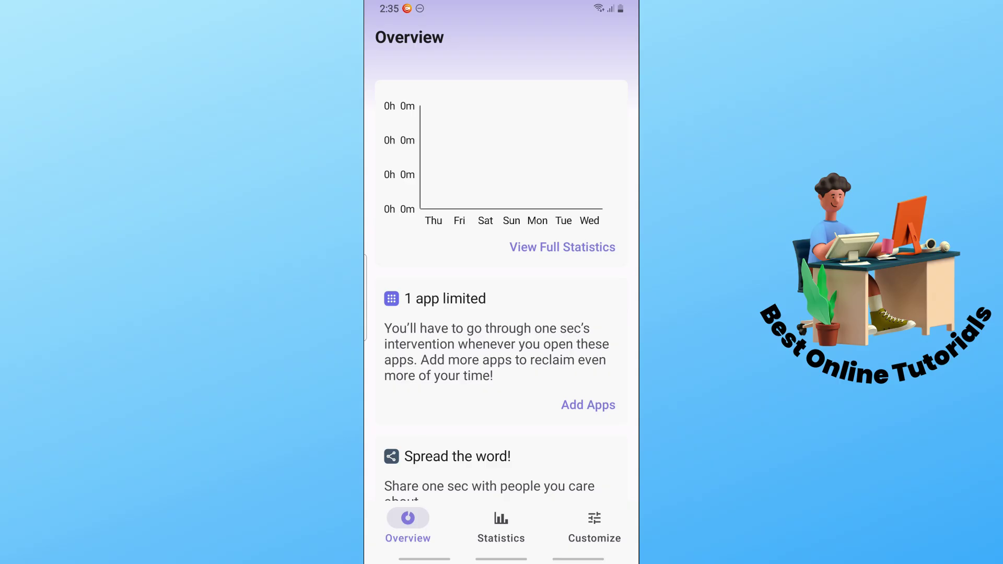
pyautogui.click(594, 527)
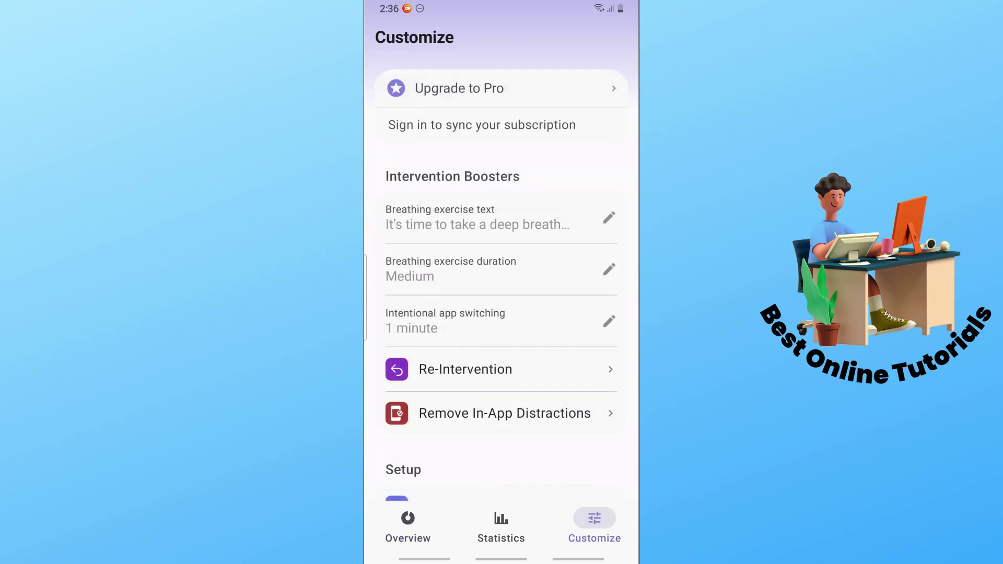
pyautogui.scroll(-2, 502, 283)
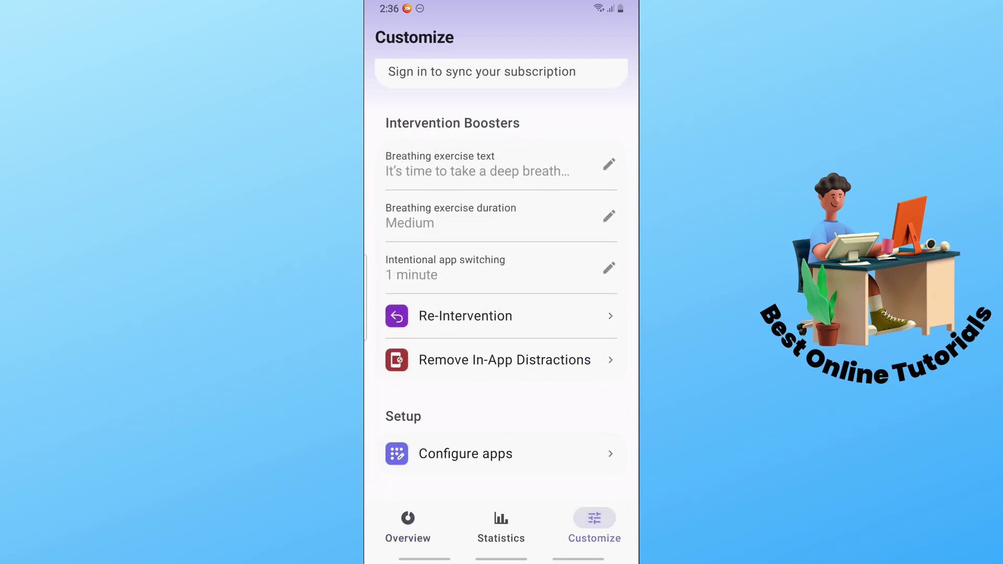
pyautogui.scroll(-2, 502, 282)
pyautogui.scroll(-2, 503, 282)
pyautogui.scroll(-5, 503, 282)
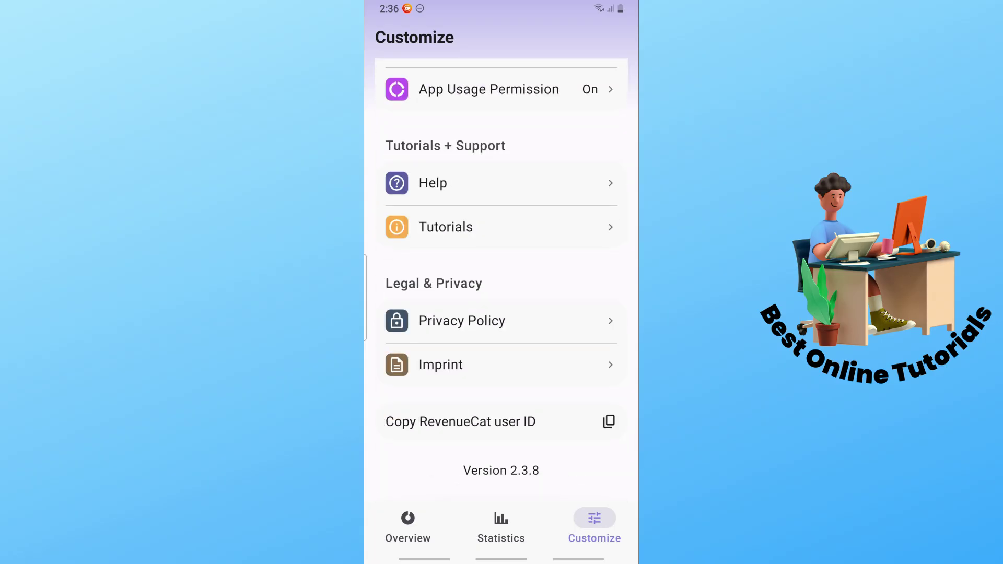
# Launch TikTok from its home page and continue past one sec's breathing intervention
pyautogui.moveTo(501, 558); pyautogui.dragTo(501, 352)
pyautogui.moveTo(595, 313); pyautogui.dragTo(407, 314)
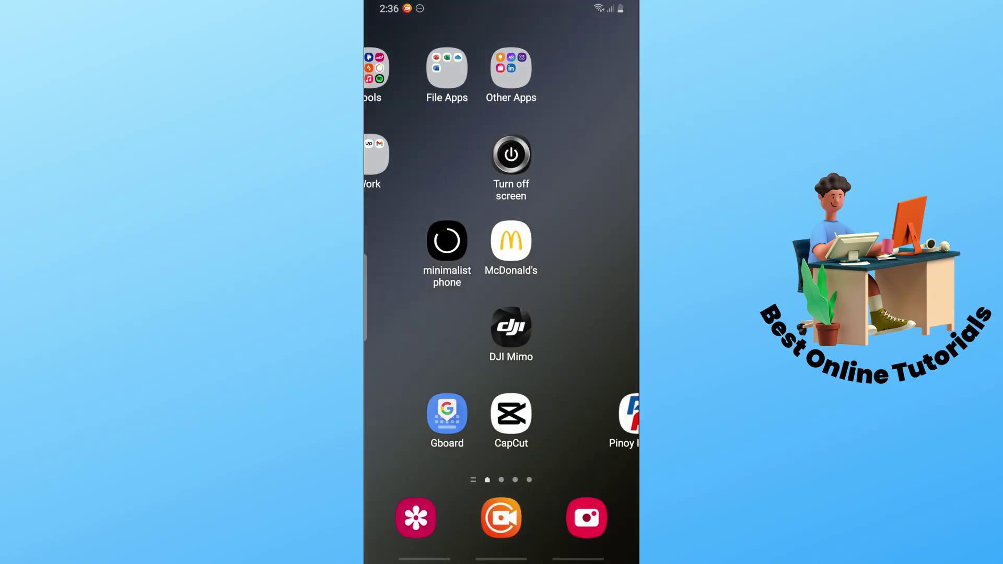
pyautogui.moveTo(596, 314); pyautogui.dragTo(408, 314)
pyautogui.click(533, 69)
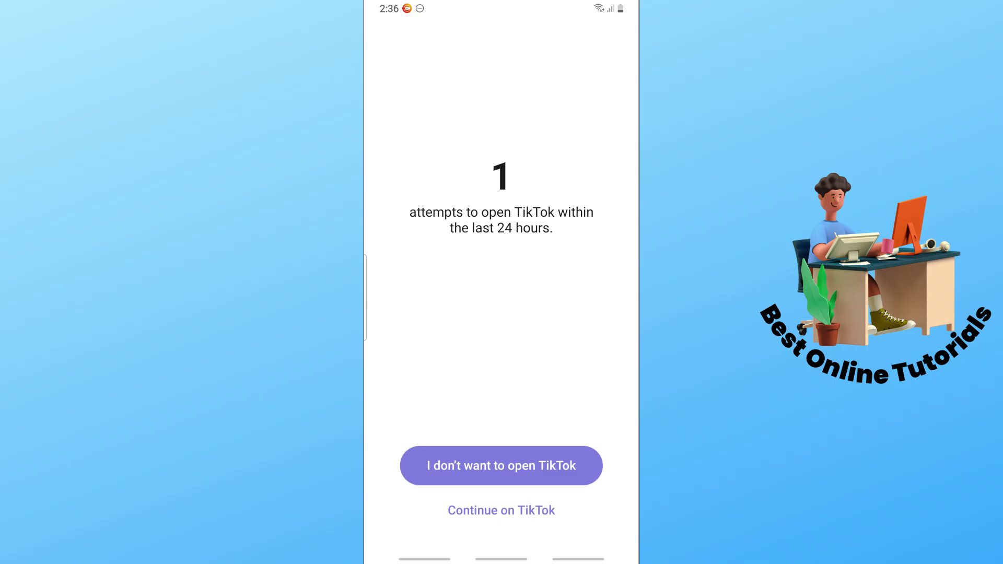
pyautogui.click(501, 511)
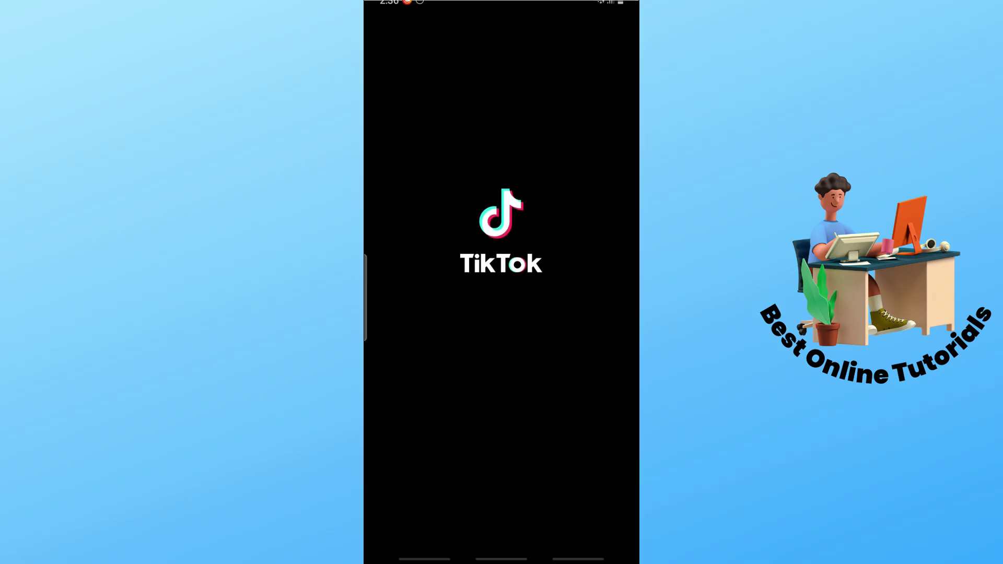